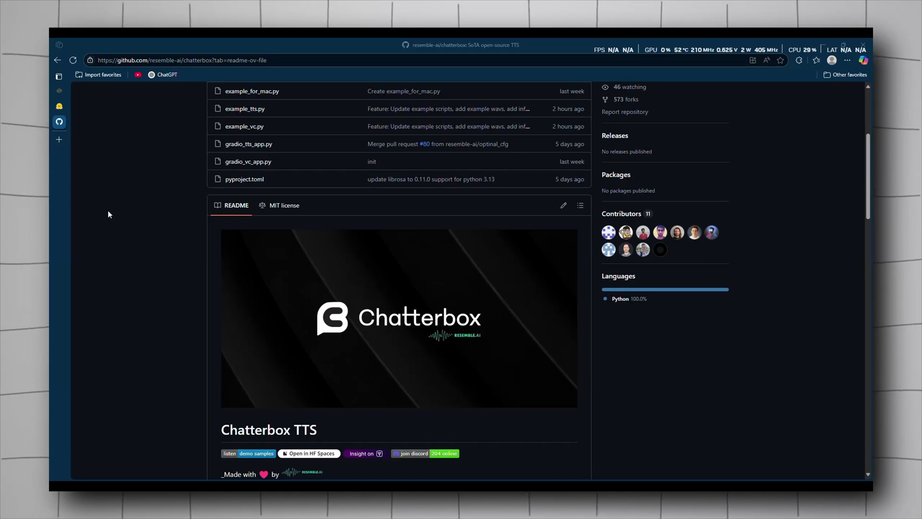
scroll(107, 210, "down", 3)
scroll(107, 211, "down", 2)
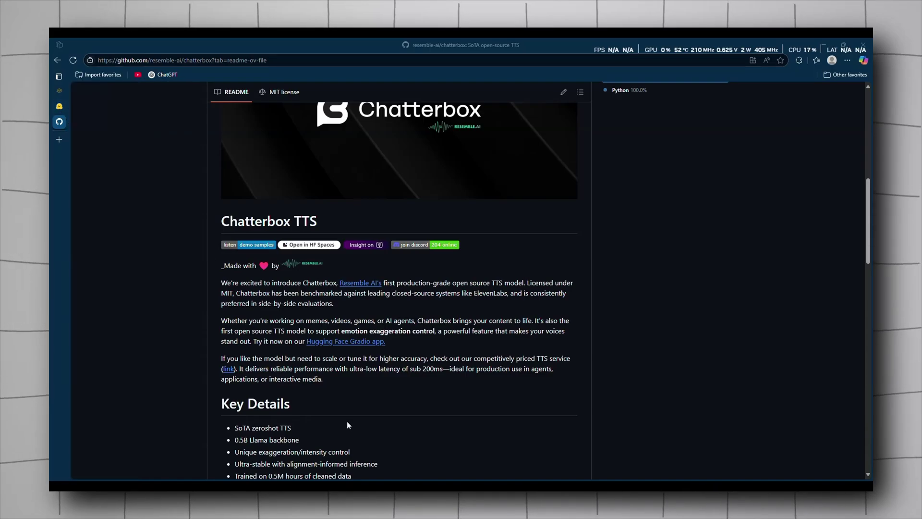
Open the Chatterbox TTS Space and play its reference voice and generated sample
left_click(98, 107)
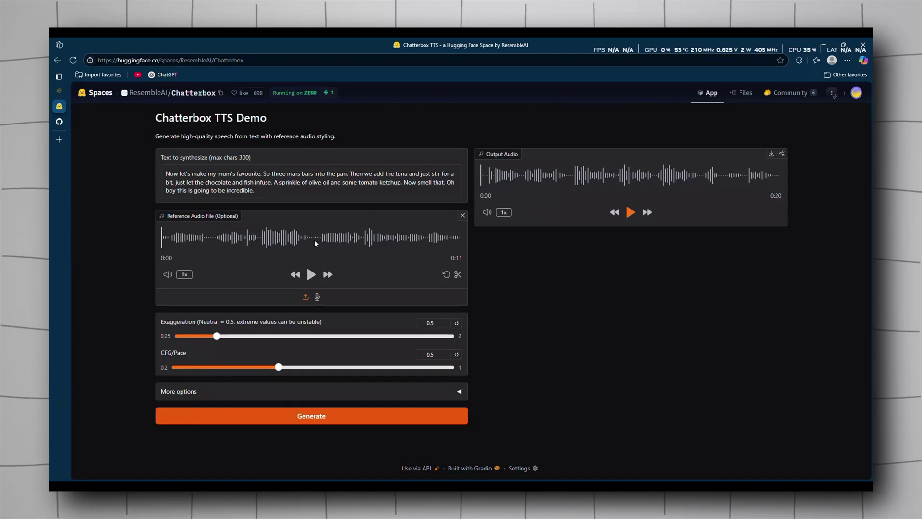
left_click(311, 274)
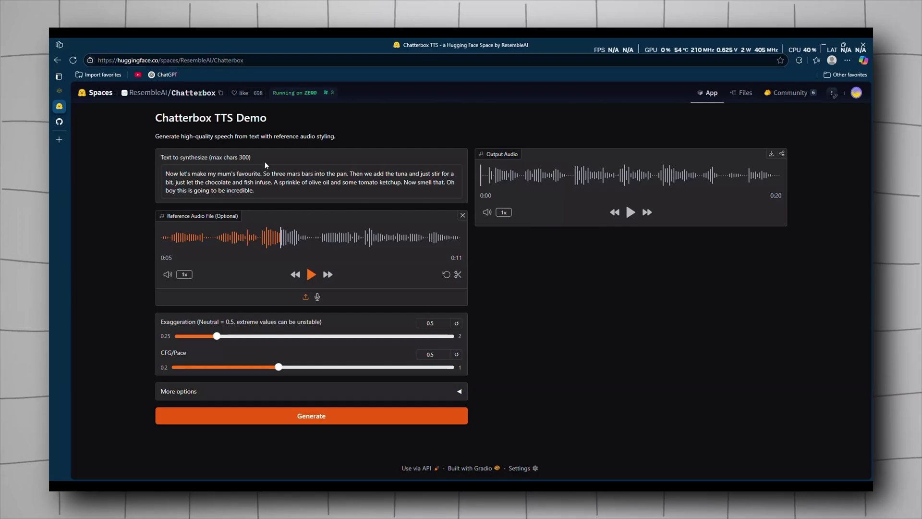
left_click(630, 213)
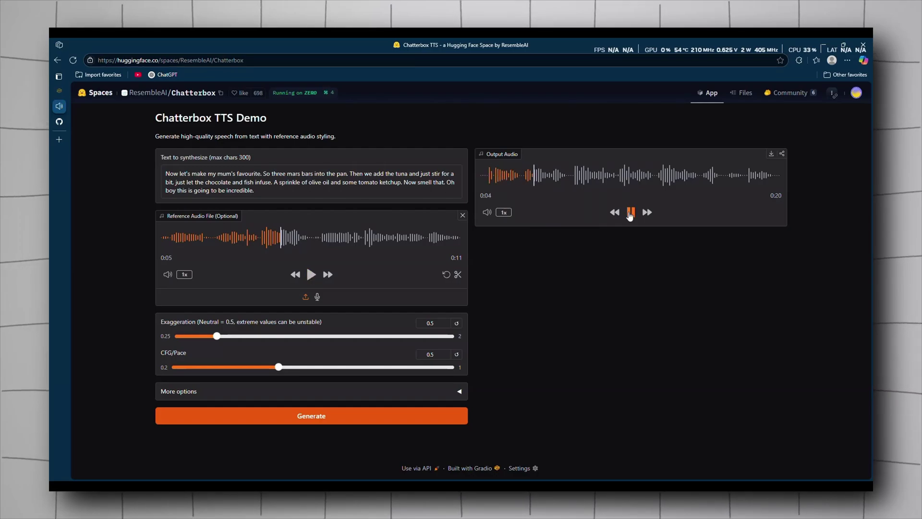
left_click(630, 212)
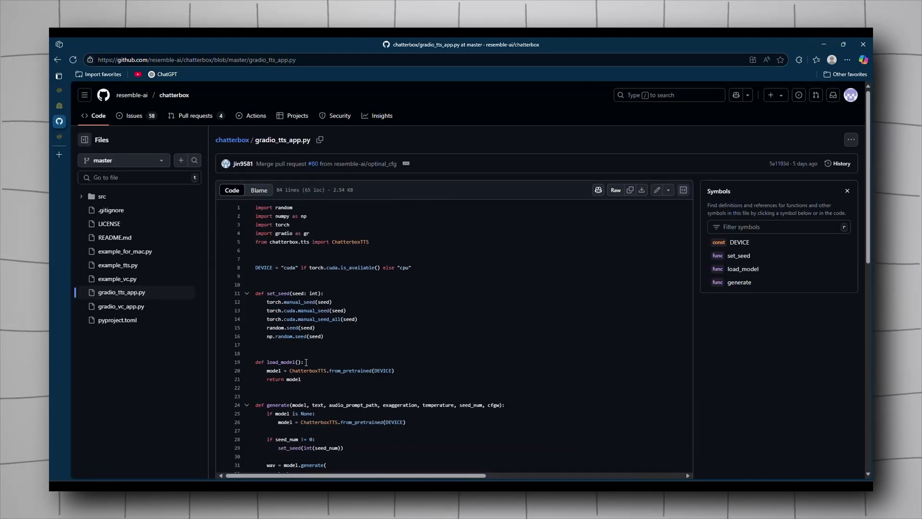
scroll(305, 362, "down", 8)
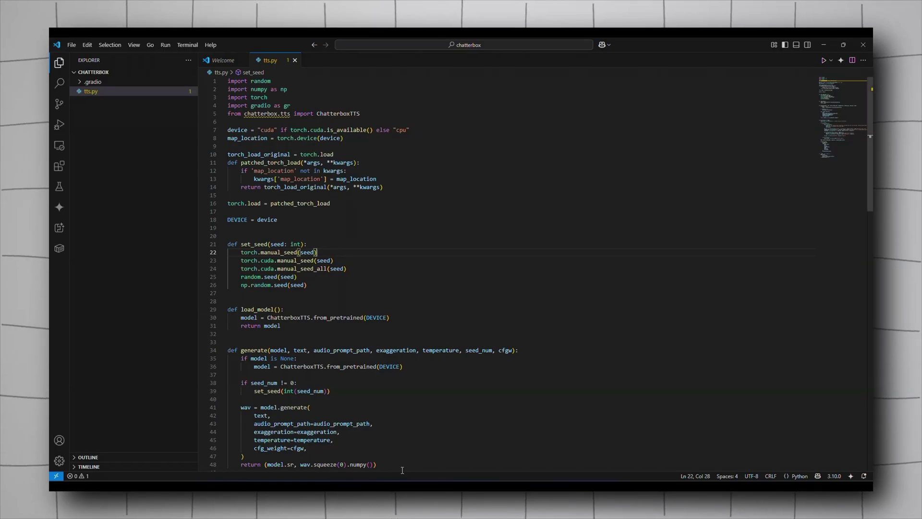
In a terminal, activate py310 and install numpy 1.26.4, torch, gradio and chatterbox-tts
left_click_drag(401, 471, 459, 199)
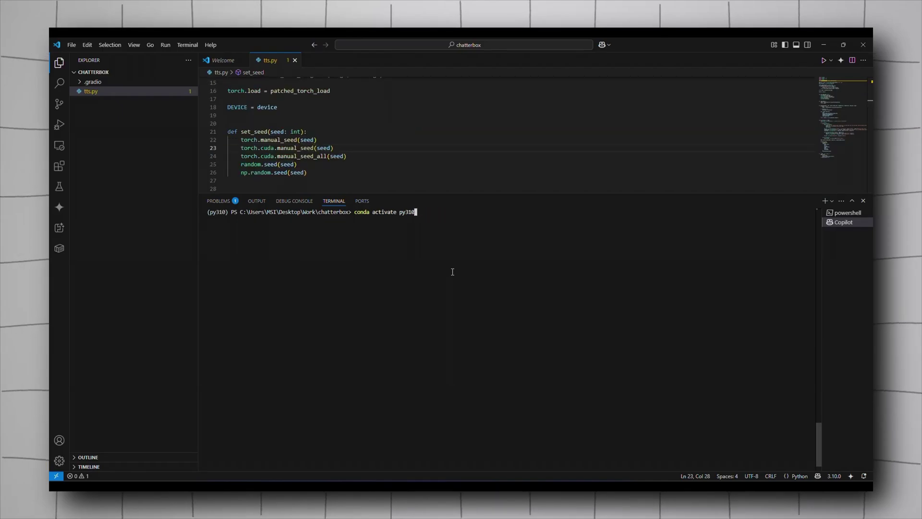
key("Up")
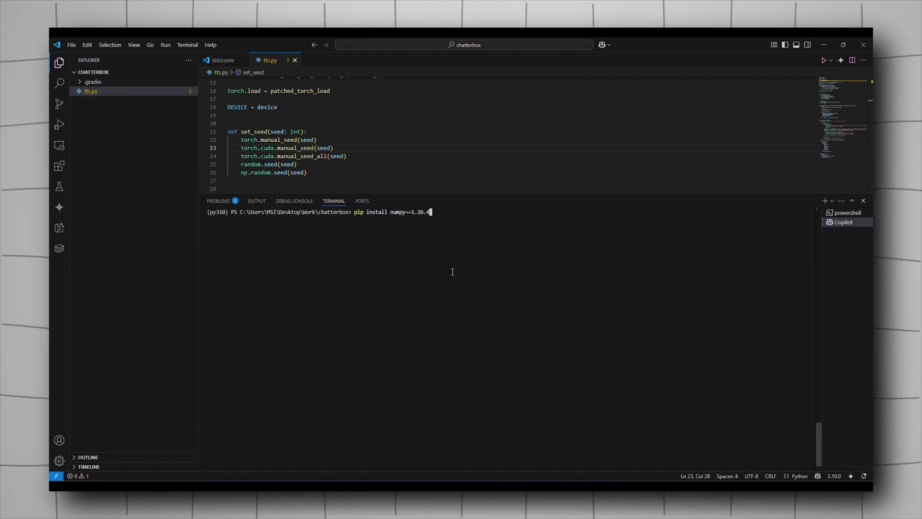
key("Up")
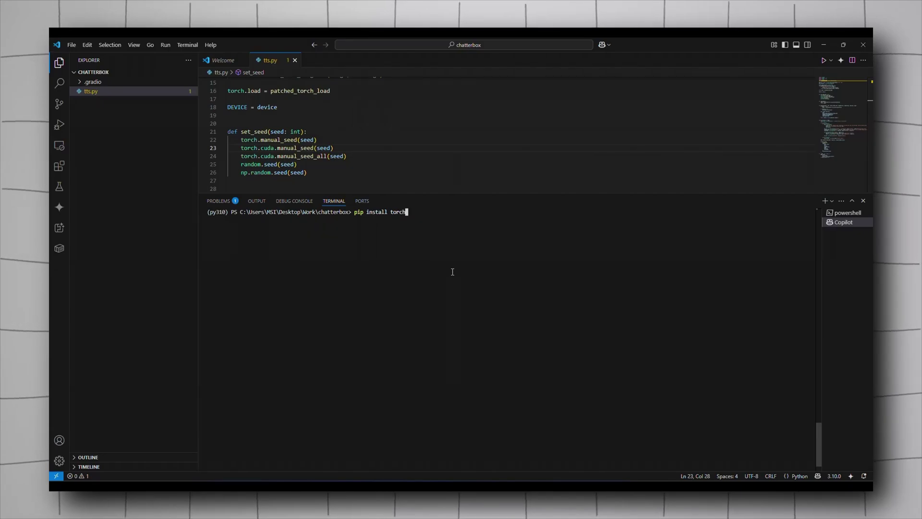
key("Up")
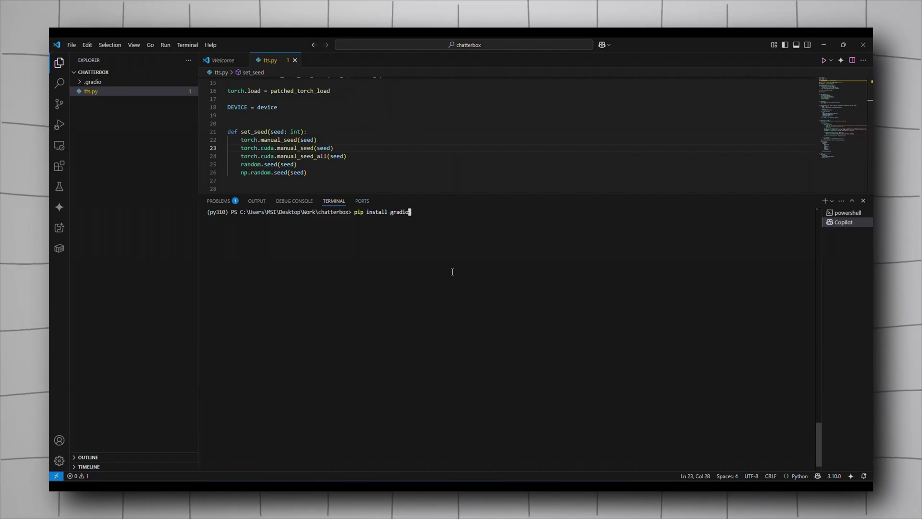
key("Up")
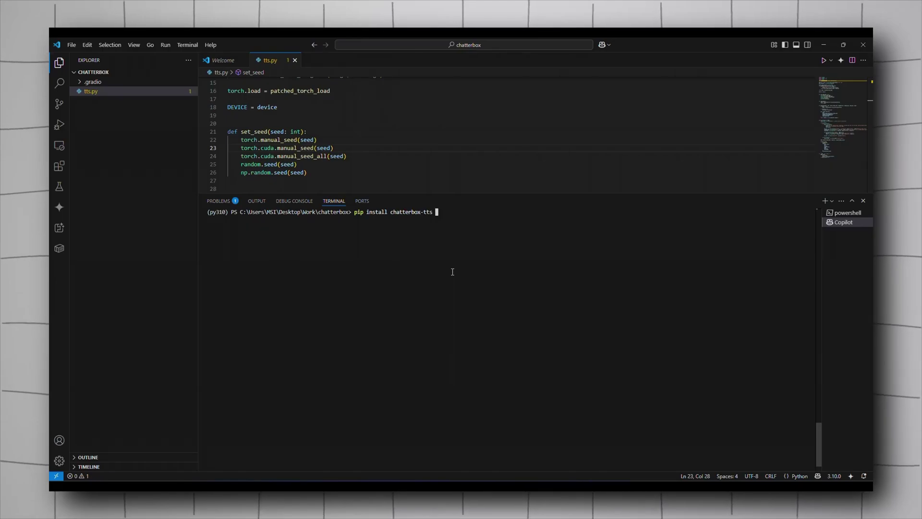
key("Up")
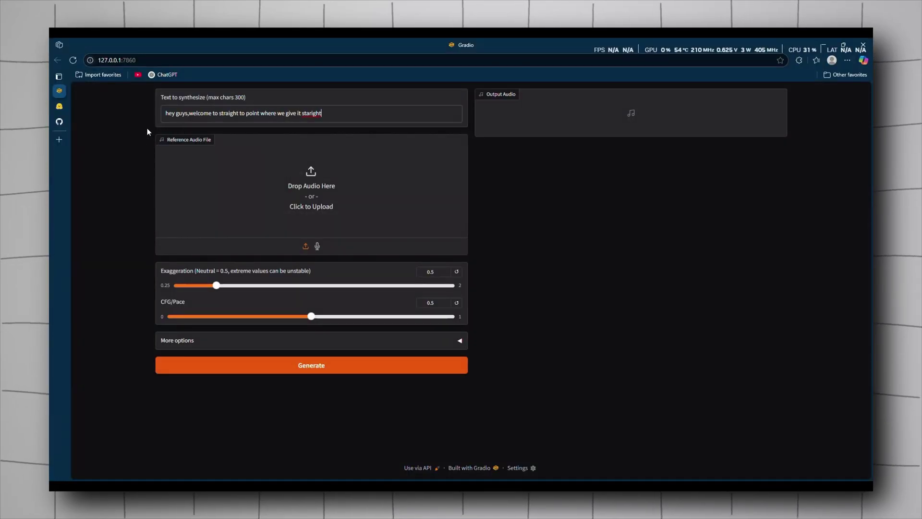
Generate speech for the greeting text and play the roughly 3-second output clip
left_click(288, 365)
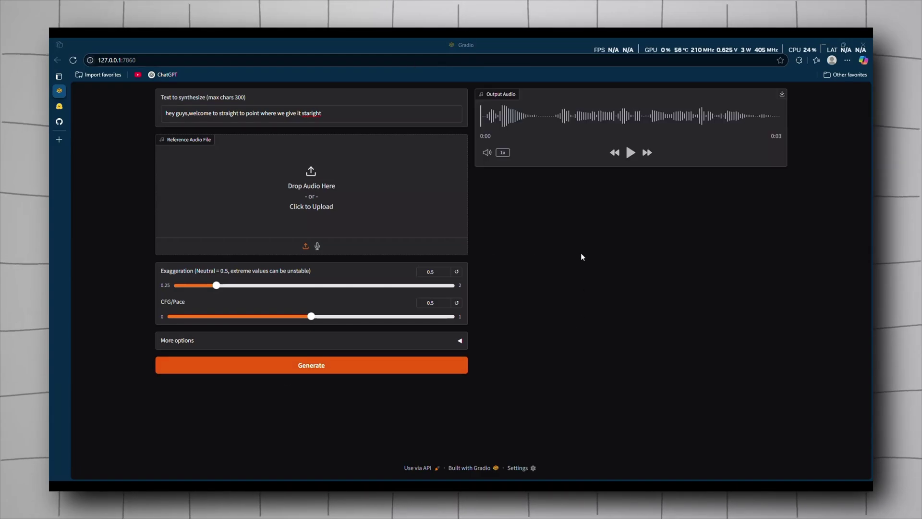
left_click(631, 152)
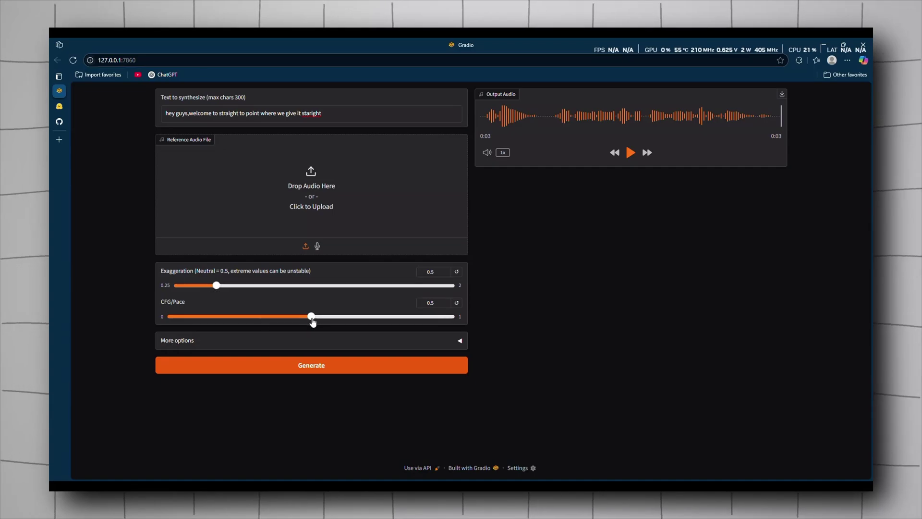
Set CFG/Pace to 0.1 and exaggeration to 0.7, then regenerate and play the greeting
left_click_drag(311, 318, 198, 317)
left_click_drag(216, 285, 248, 285)
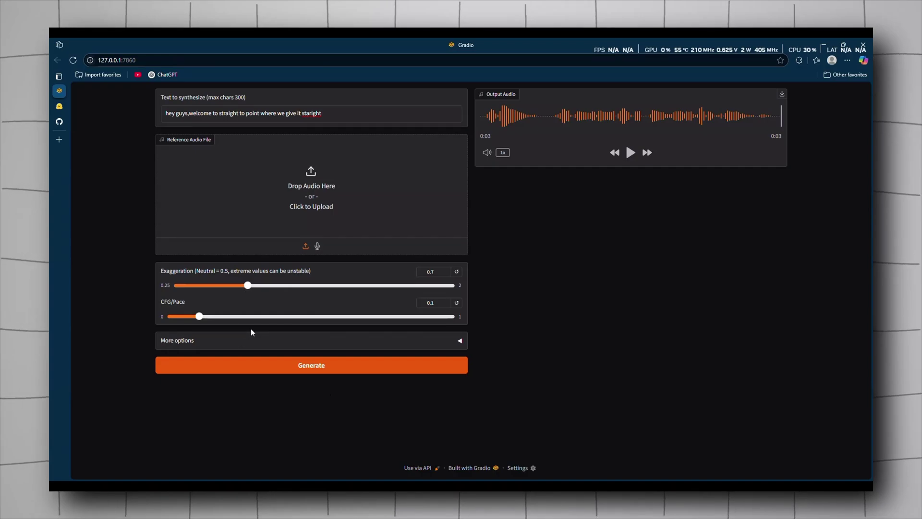
left_click(342, 368)
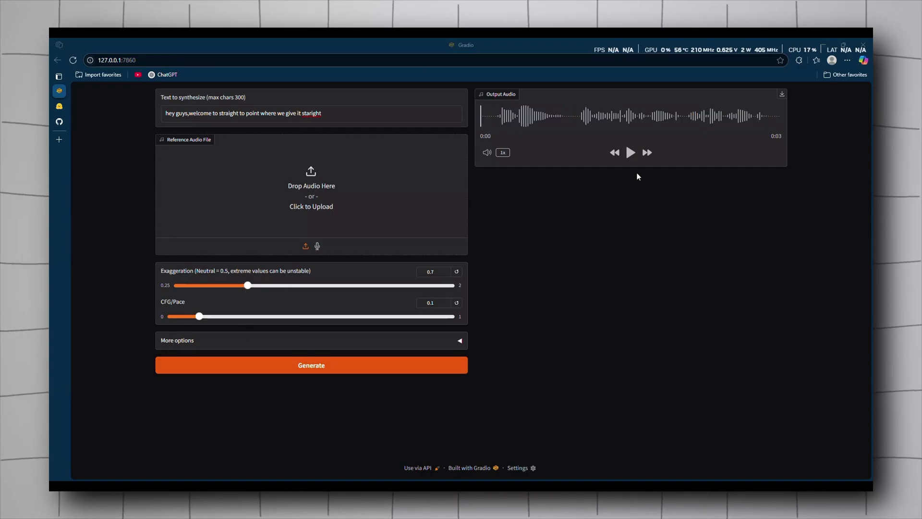
left_click(631, 153)
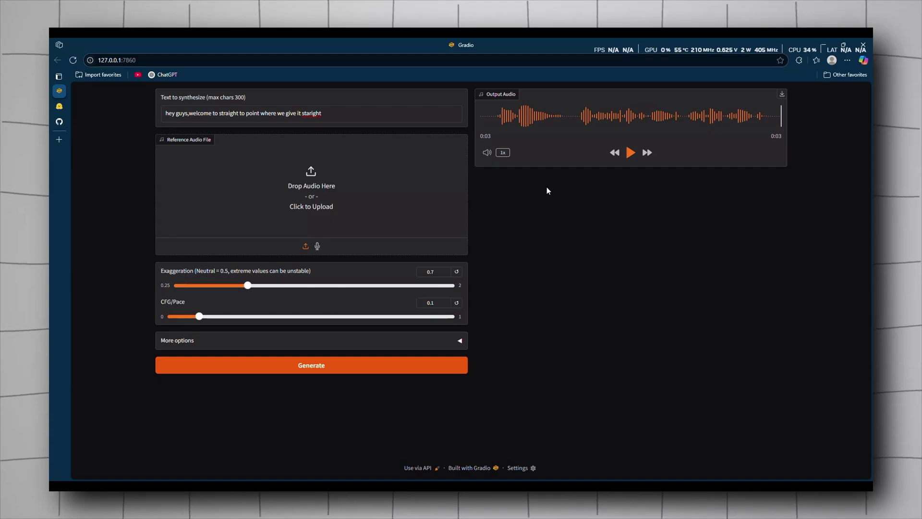
Upload and play a 2-second reference voice clip, then play the 4-second cloned-voice output
left_click(314, 209)
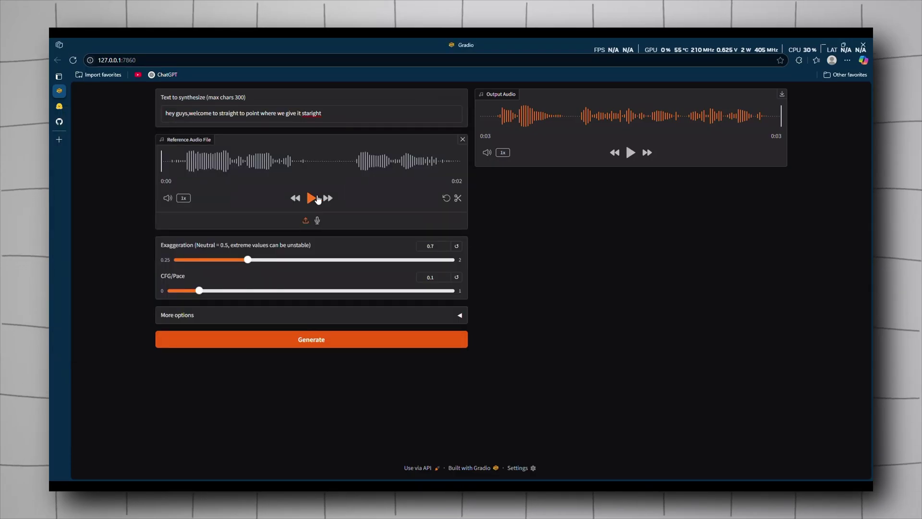
left_click(311, 198)
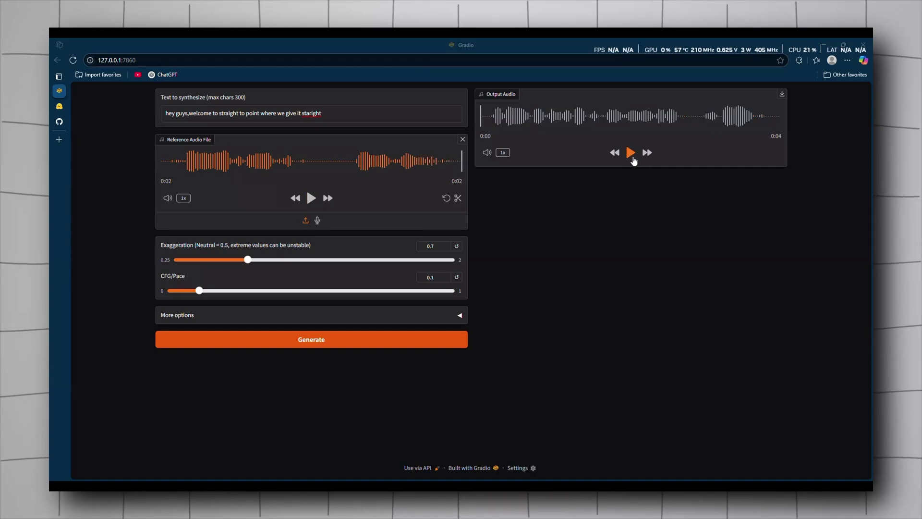
left_click(631, 154)
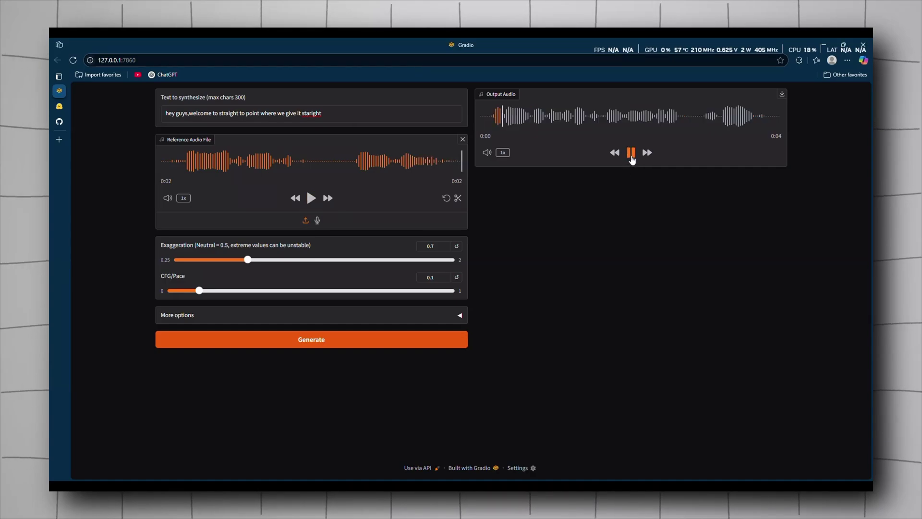